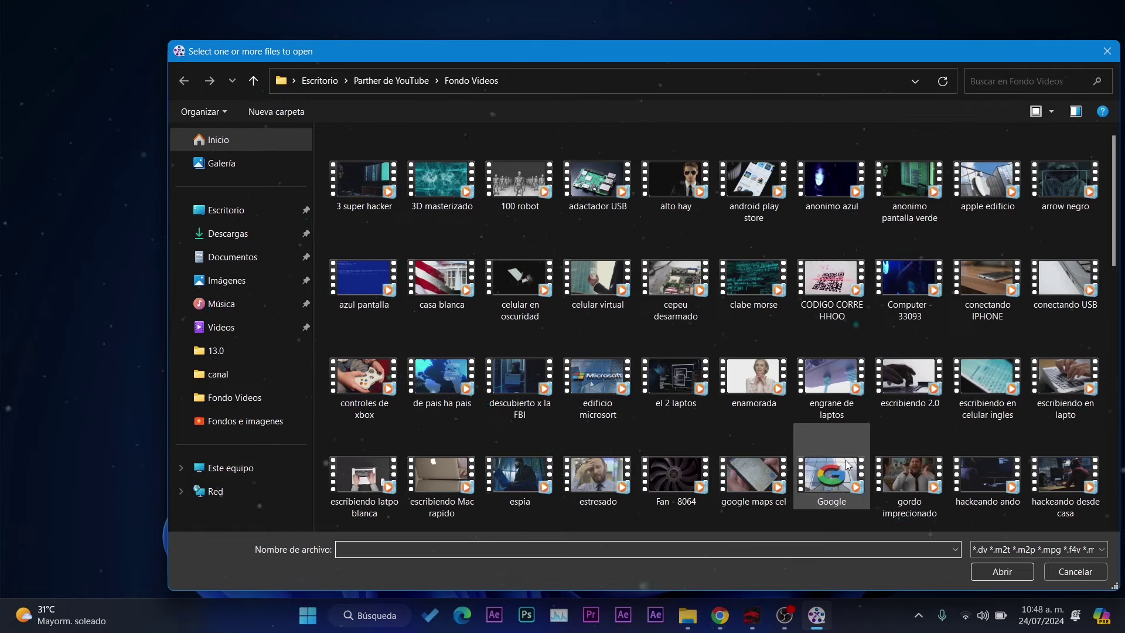
# Load the "señores con lapto" video from the Fondo Videos folder and play its preview.
pyautogui.scroll(-5, 846, 464)
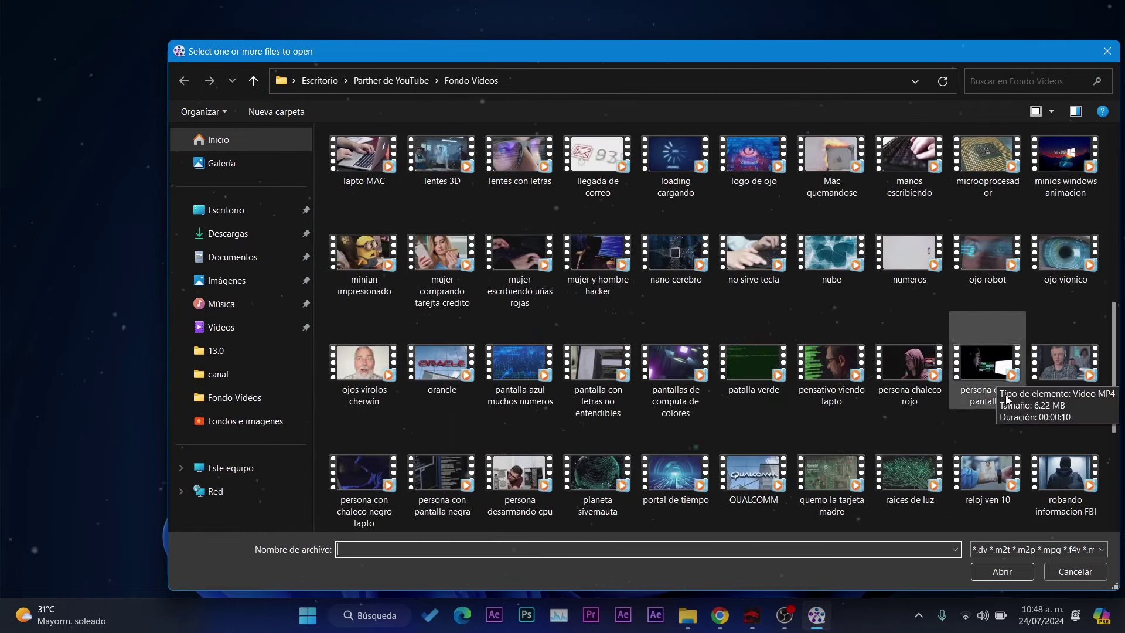
pyautogui.scroll(-3, 671, 394)
pyautogui.scroll(3, 671, 395)
pyautogui.scroll(-3, 666, 396)
pyautogui.doubleClick(599, 399)
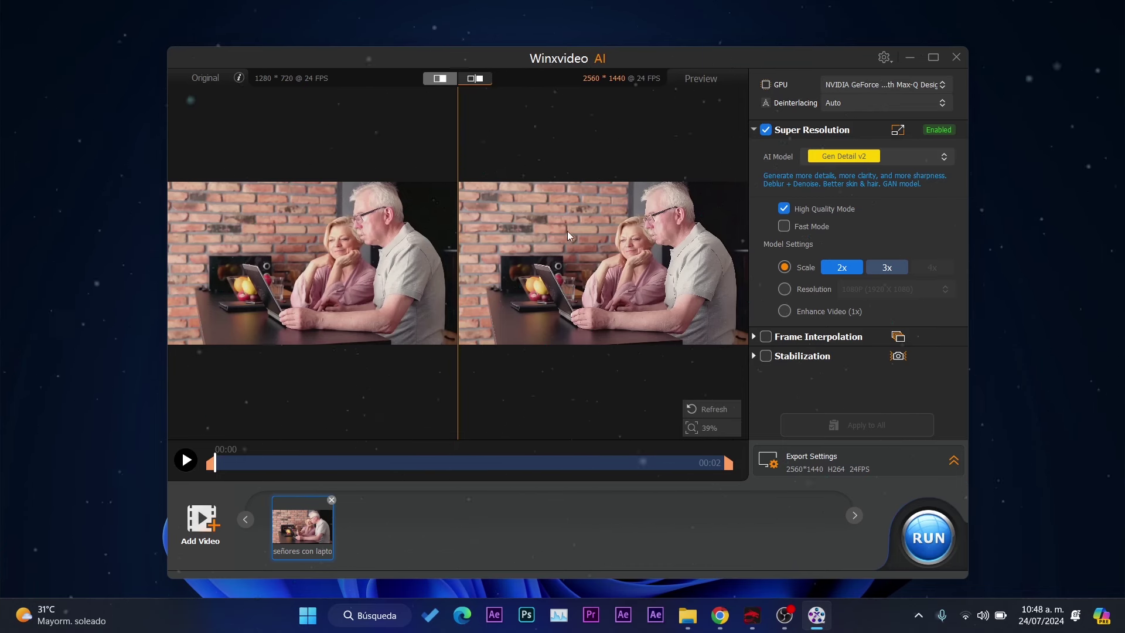
pyautogui.click(187, 460)
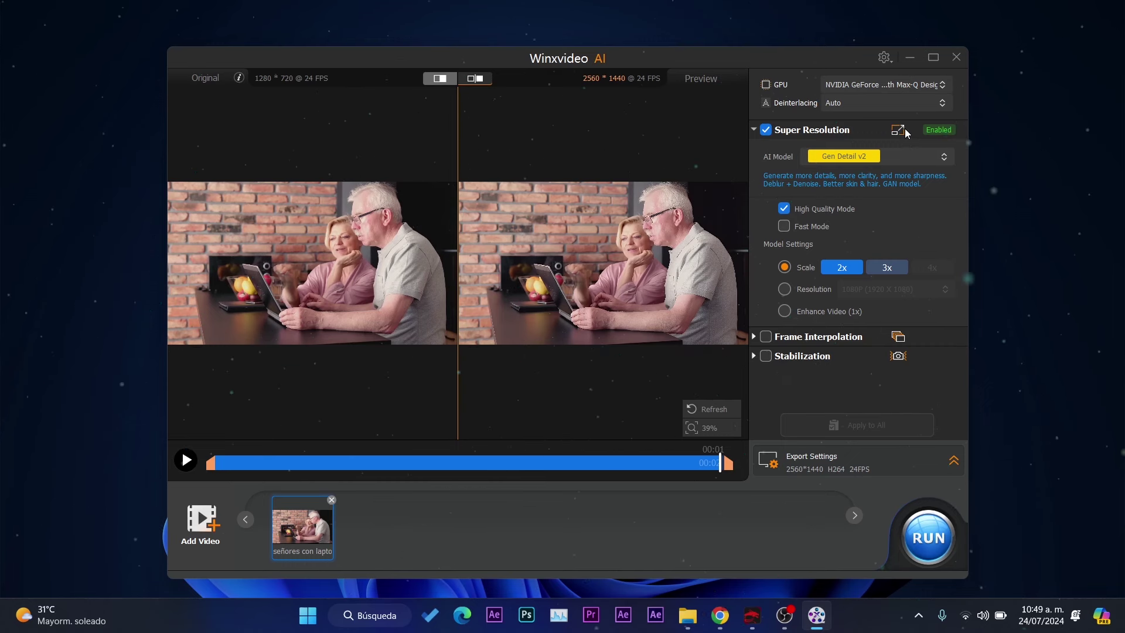
# Run super resolution on the clip with the Gen Detail v2 model, High Quality Mode and 2x scale.
pyautogui.click(876, 157)
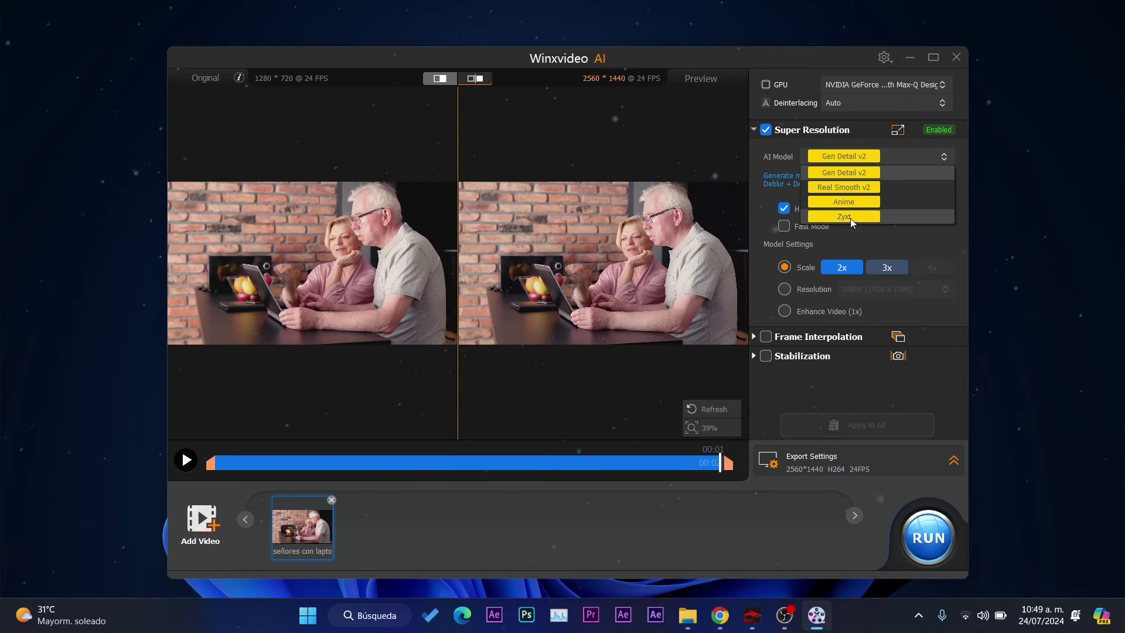
pyautogui.click(977, 188)
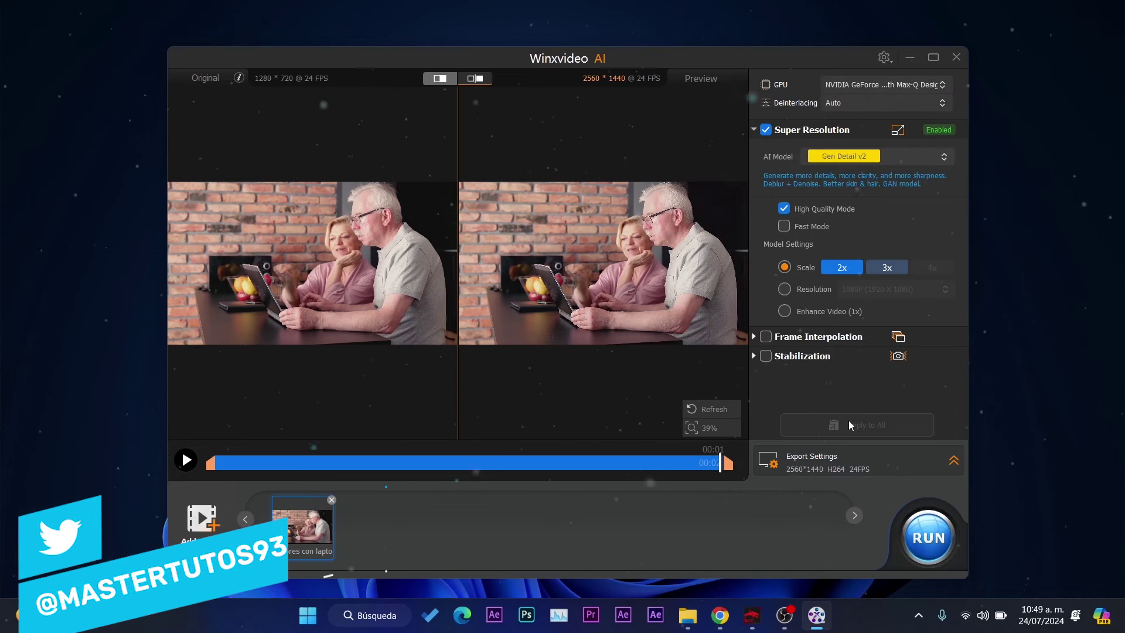
pyautogui.click(917, 540)
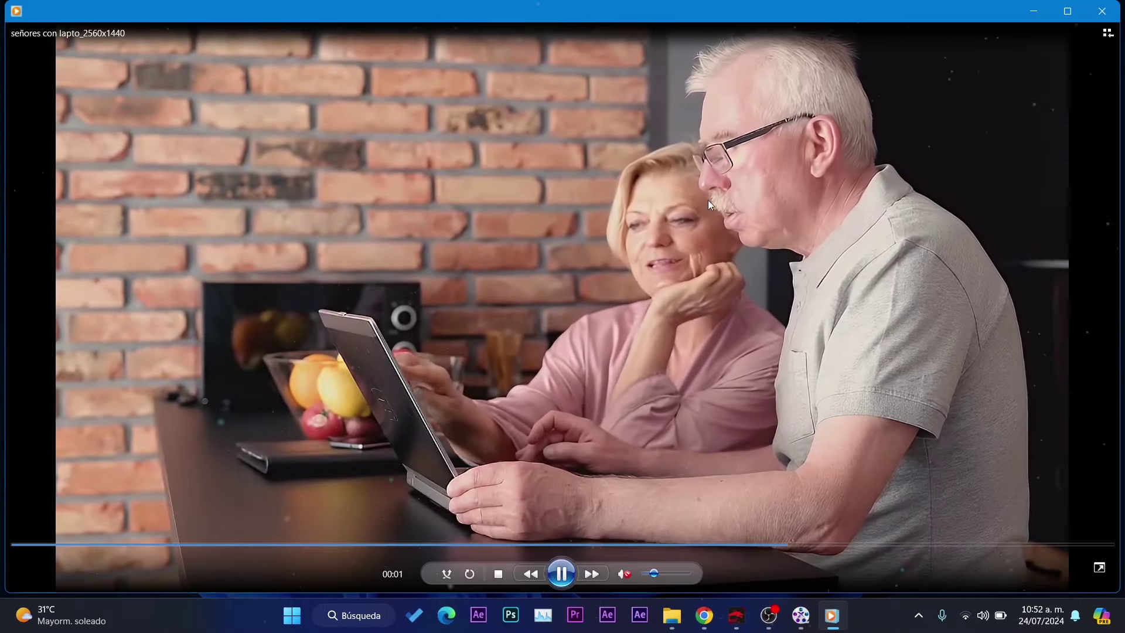
# Pause the upscaled "señores con lapto_2560x1440" video, close the player and minimize the output folder.
pyautogui.click(569, 581)
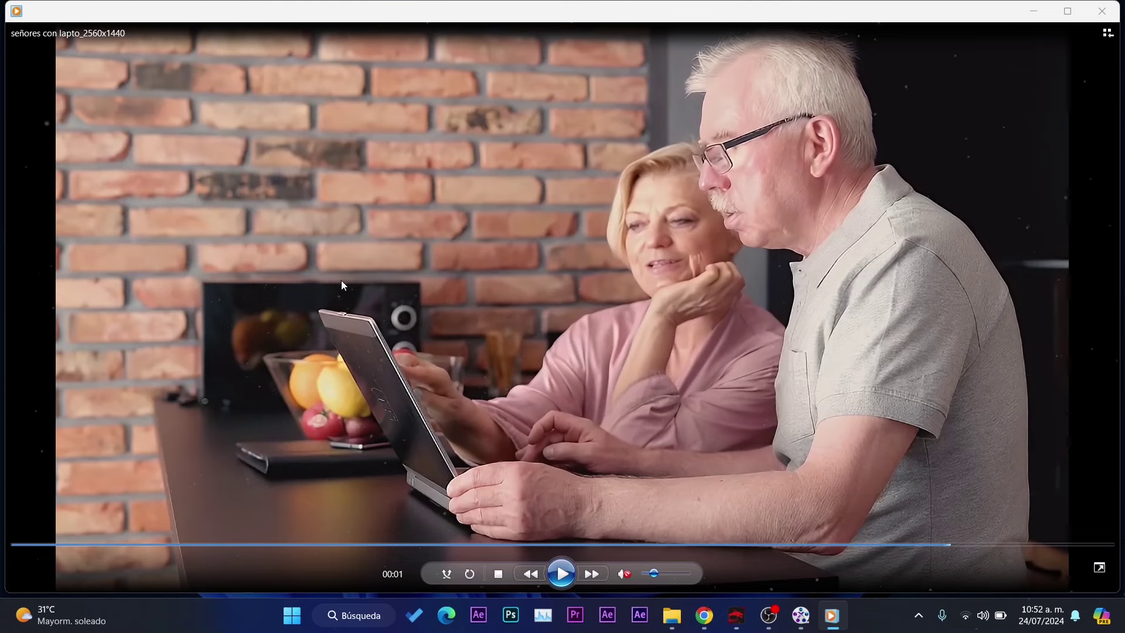
pyautogui.click(1101, 11)
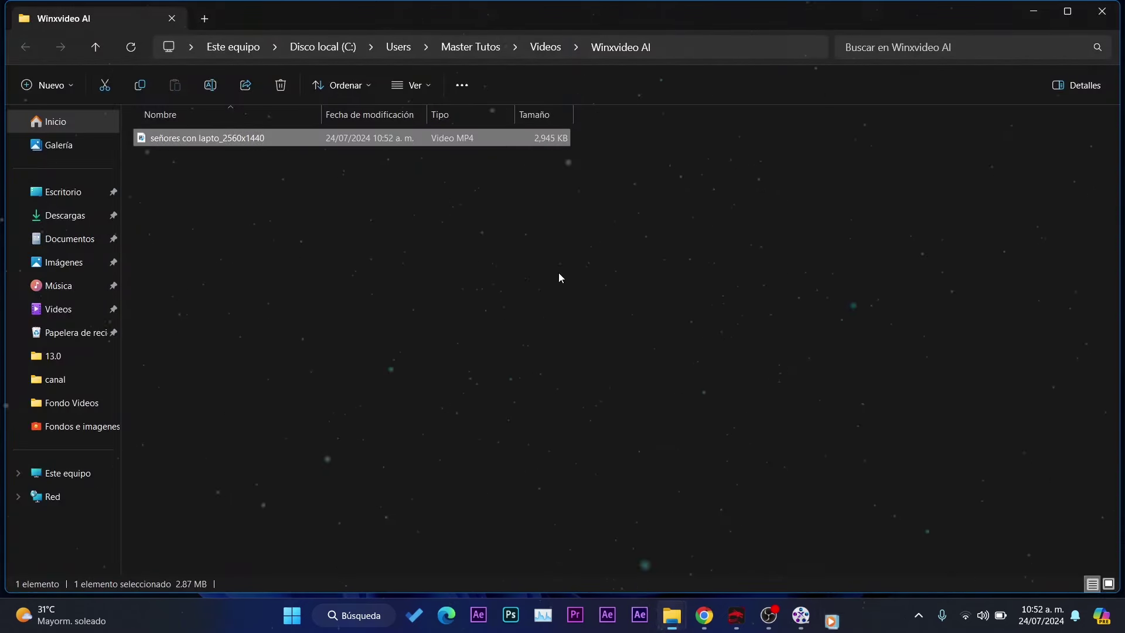
pyautogui.click(1033, 18)
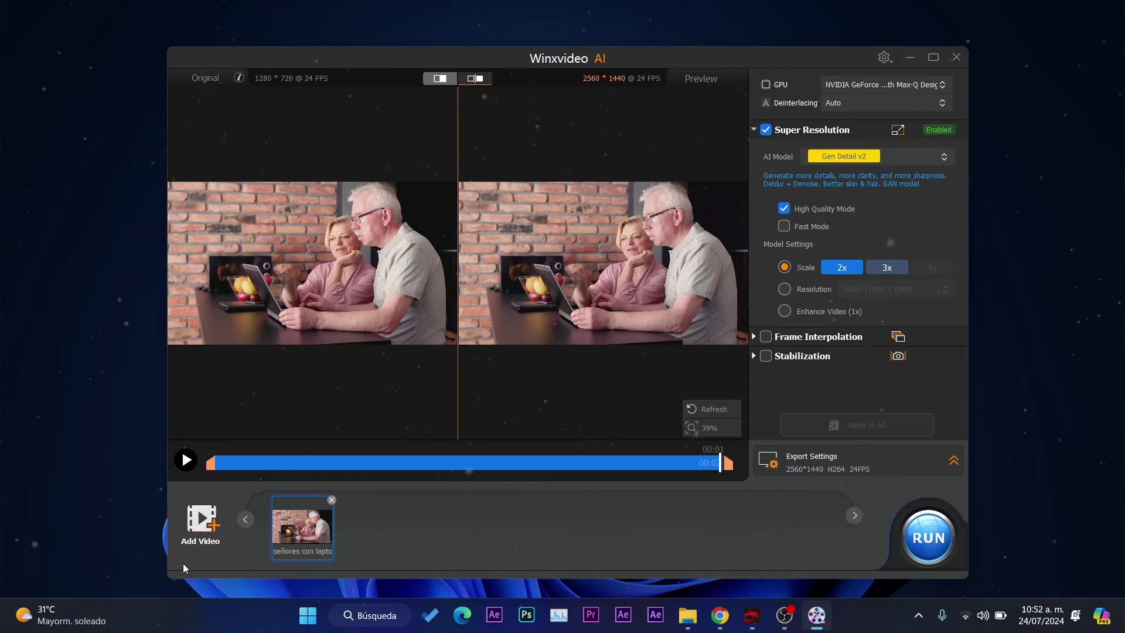
# Add the "gordo imprecionado" video from the Fondo Videos folder and preview part of it.
pyautogui.click(201, 518)
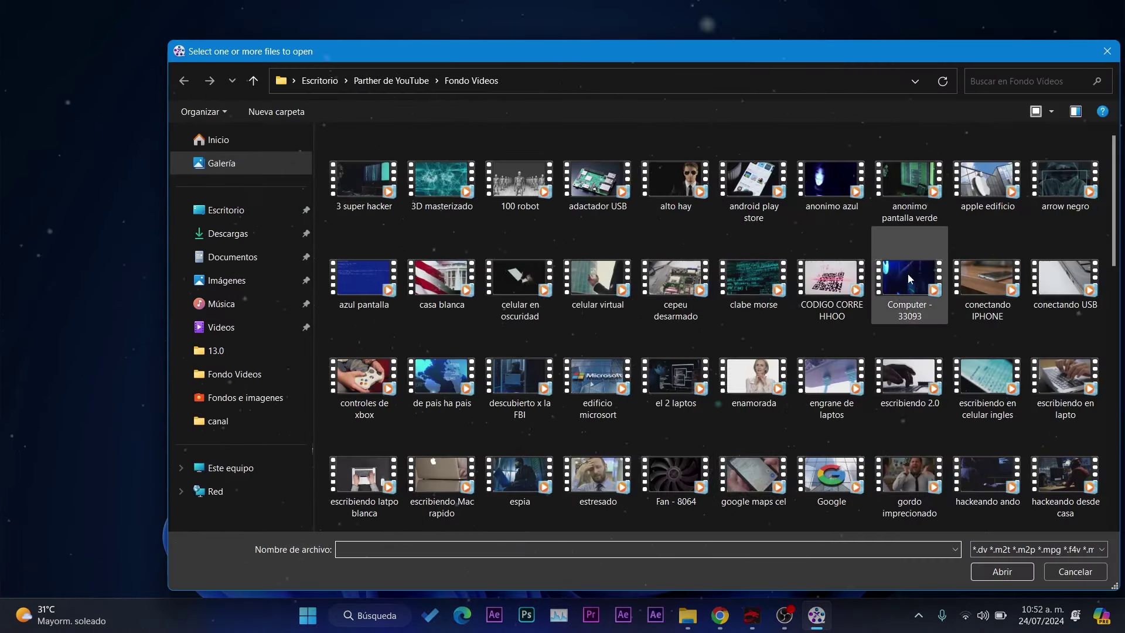
pyautogui.doubleClick(915, 474)
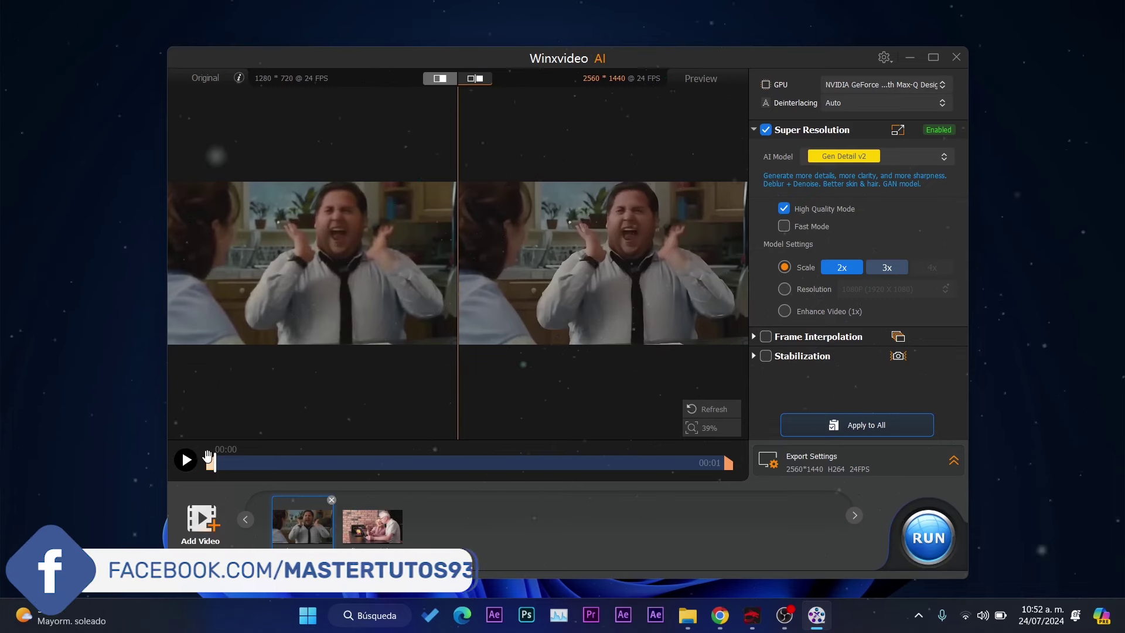
pyautogui.click(416, 294)
pyautogui.click(362, 233)
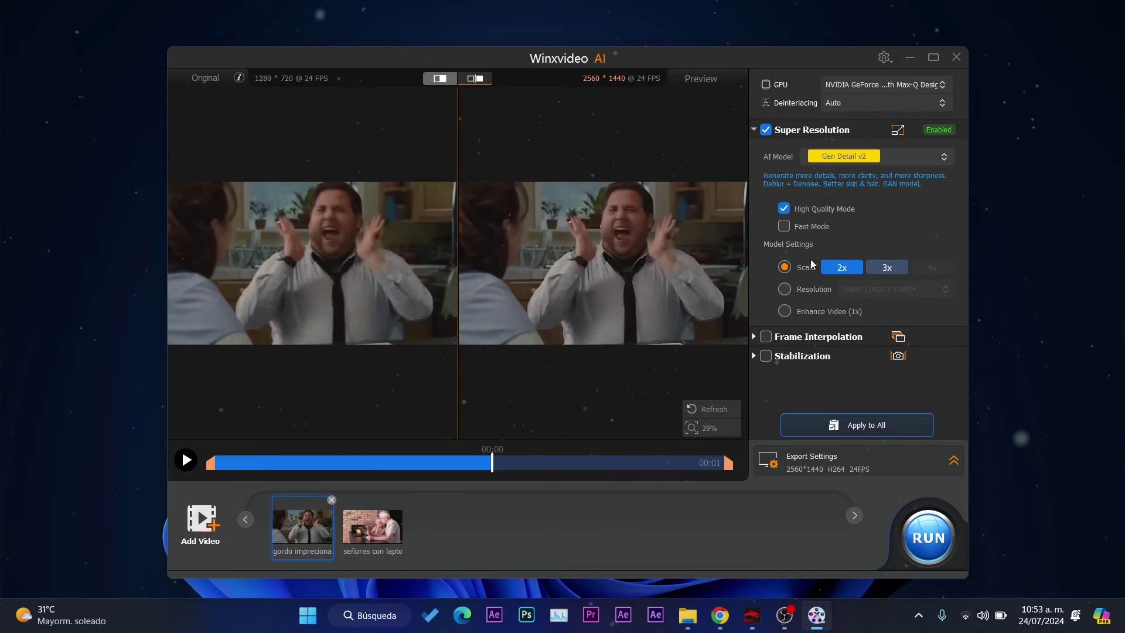
# Enable Fast Mode and 2X Frame Interpolation for the "gordo imprecionado" clip and process the queued videos.
pyautogui.click(786, 228)
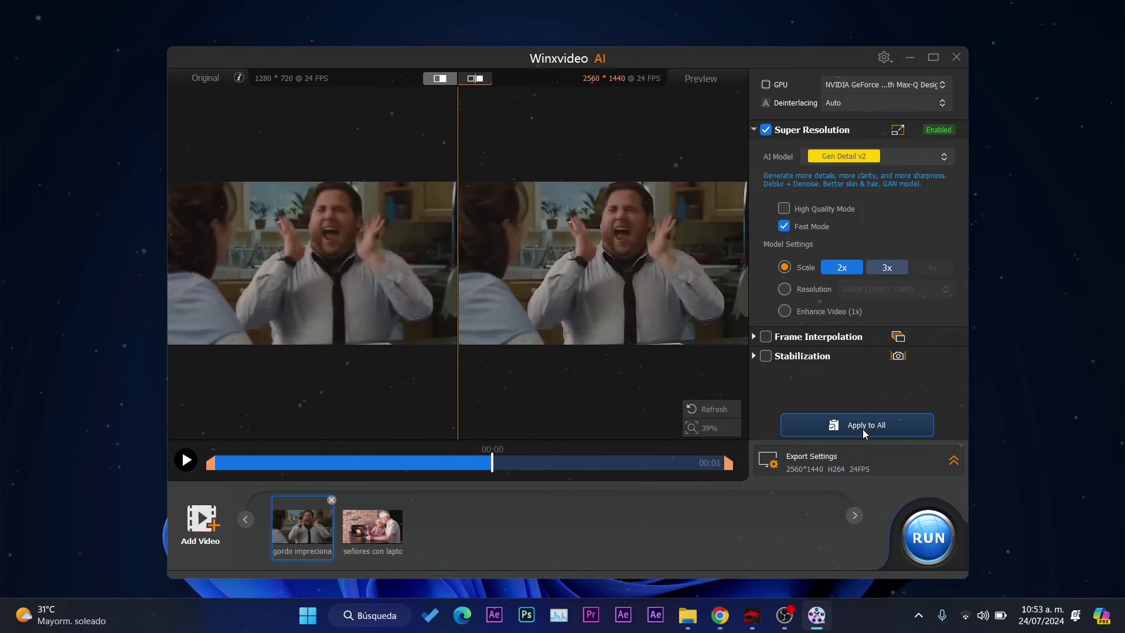
pyautogui.click(767, 337)
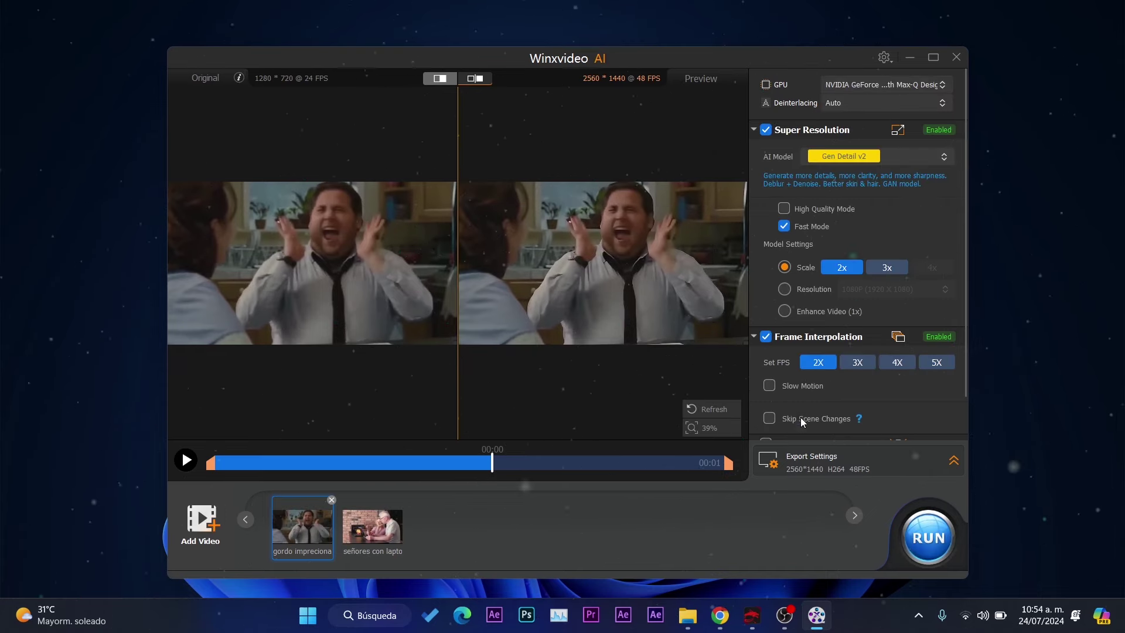
pyautogui.scroll(-1, 801, 417)
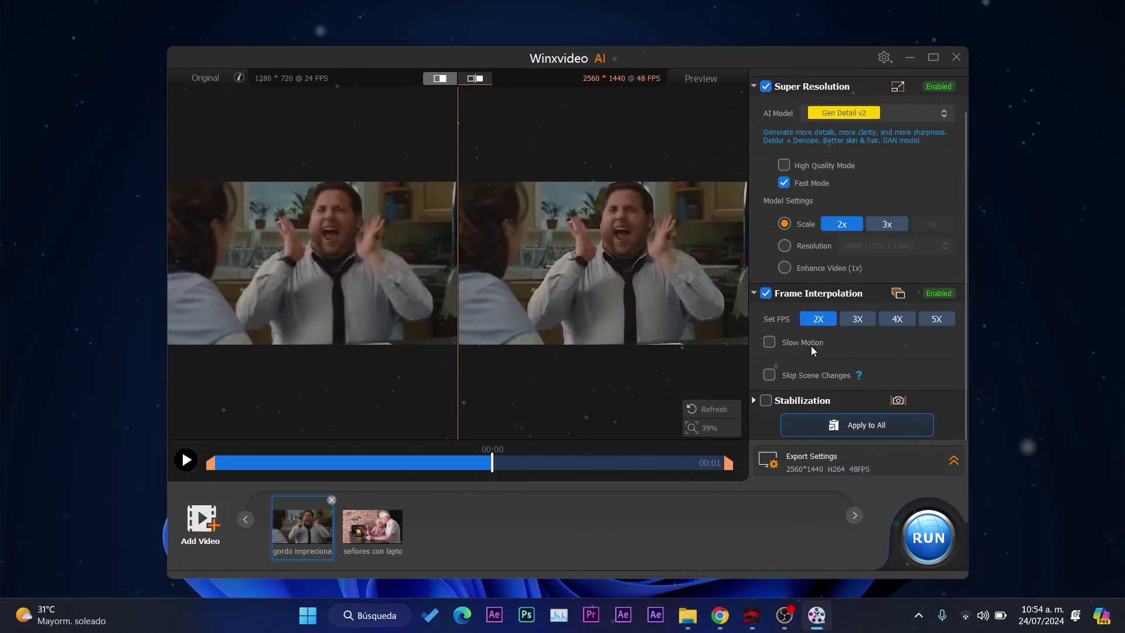
pyautogui.click(928, 543)
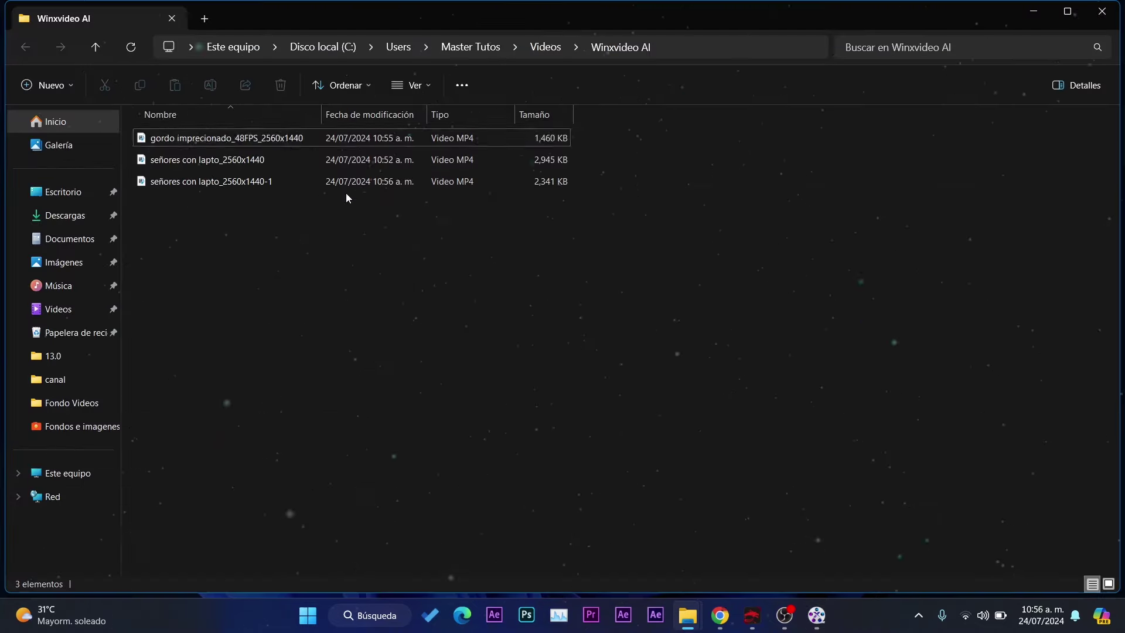
# Preview the exported "gordo imprecionado_48FPS_2560x1440" video, then close the preview and minimize the output folder.
pyautogui.click(276, 140)
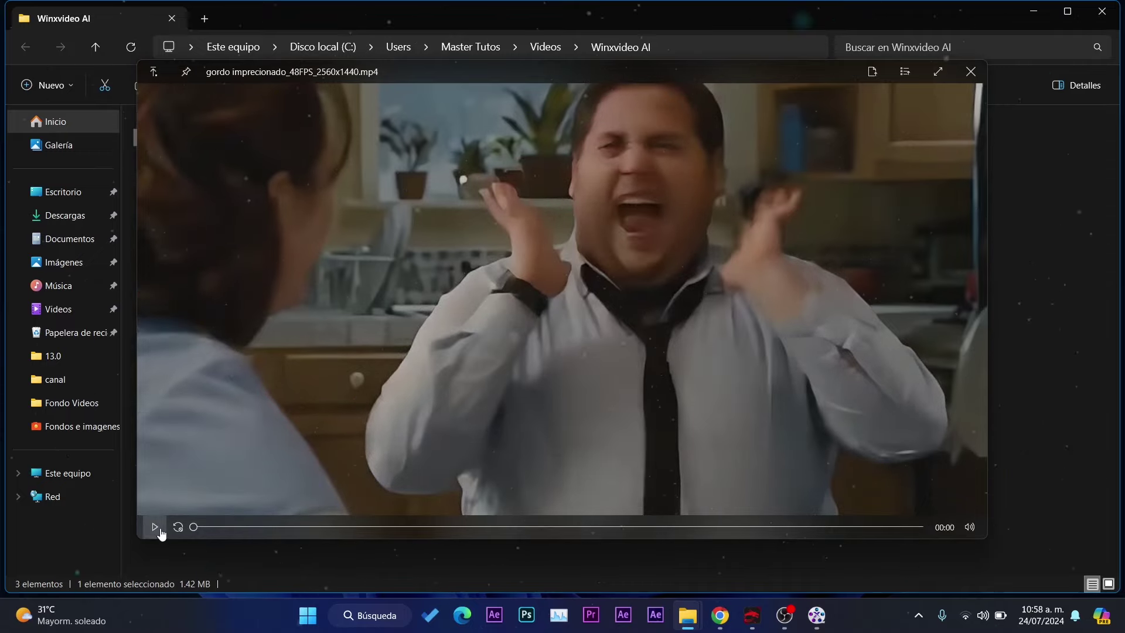
pyautogui.click(156, 527)
pyautogui.click(739, 301)
pyautogui.click(739, 301)
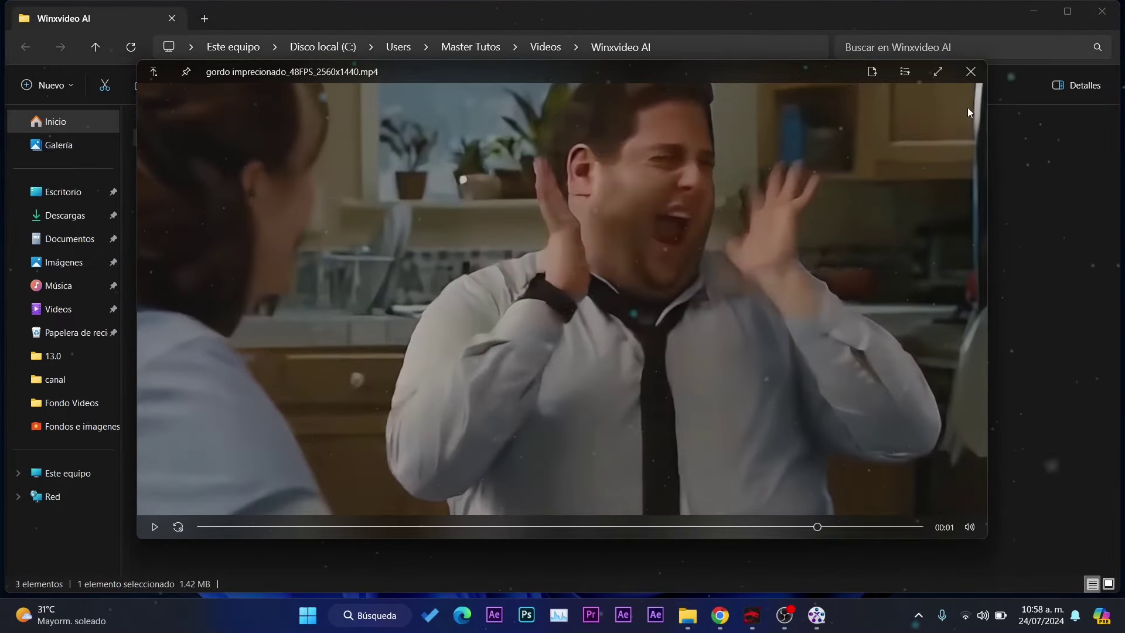
pyautogui.click(971, 72)
pyautogui.click(1033, 12)
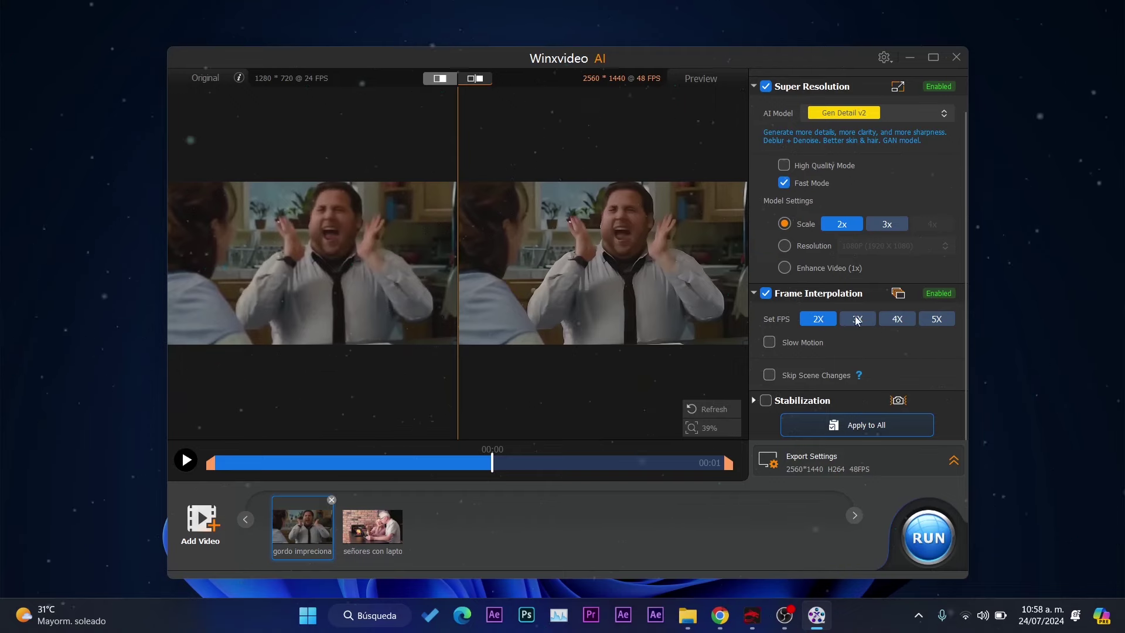
# Switch from Video AI to Image AI and load the image "Chicas-con-pecas-10" from the Fondos e imagenes folder.
pyautogui.click(956, 57)
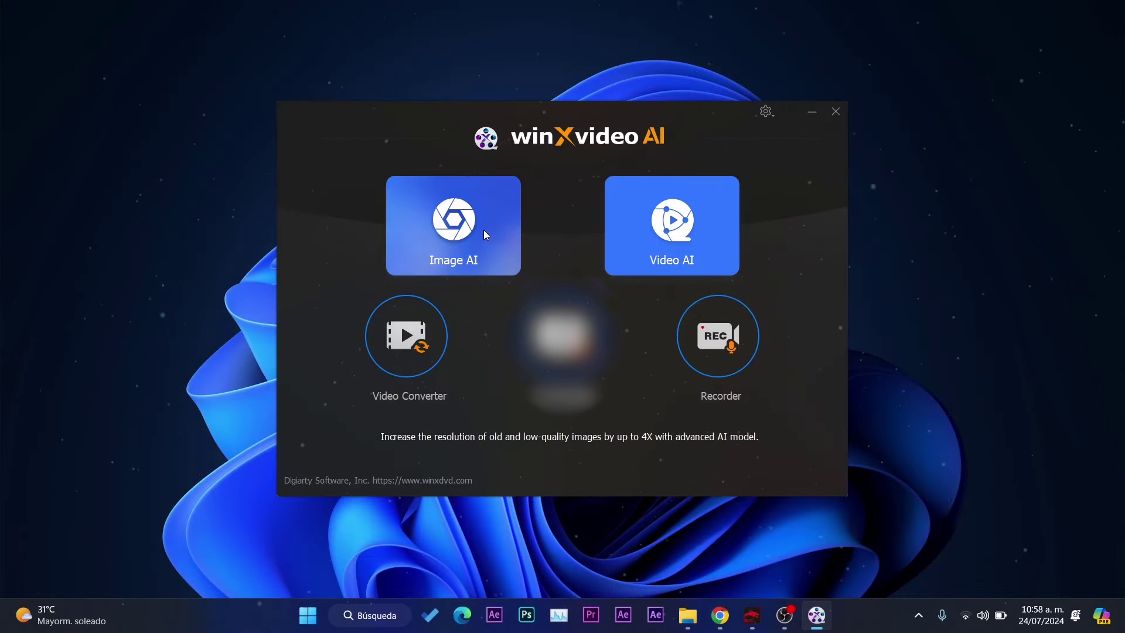
pyautogui.click(469, 230)
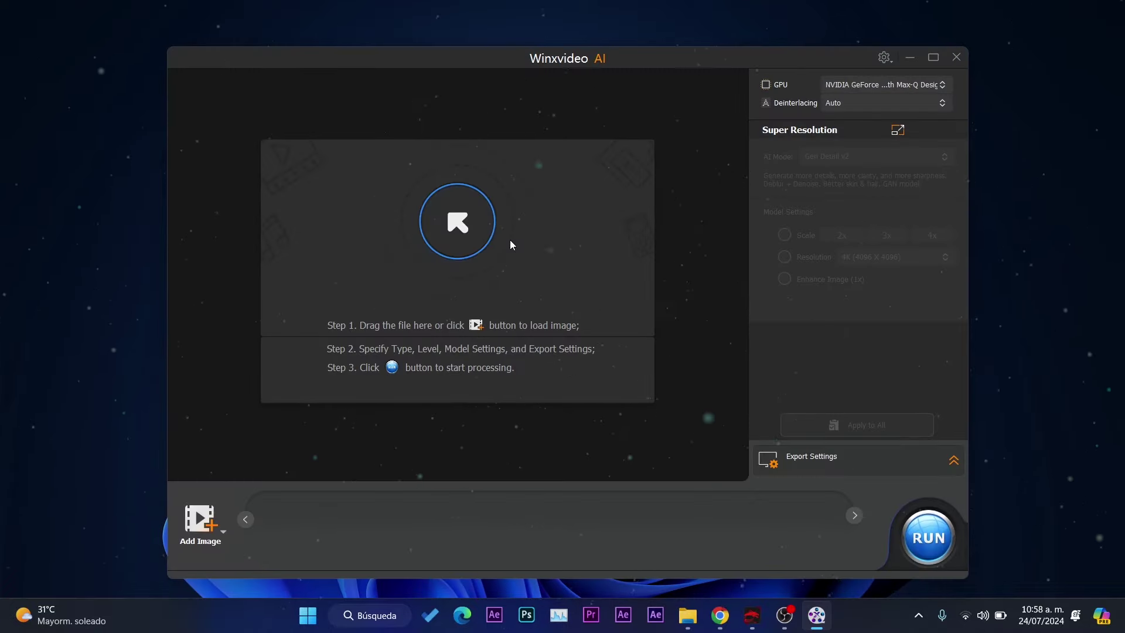
pyautogui.click(452, 218)
pyautogui.click(243, 214)
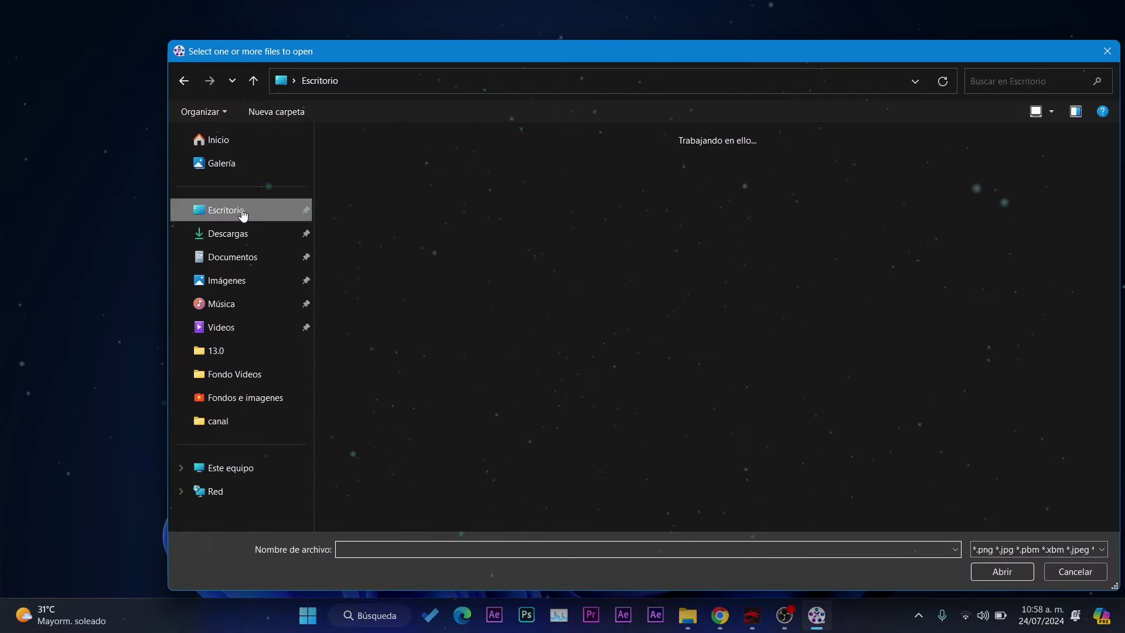
pyautogui.click(261, 398)
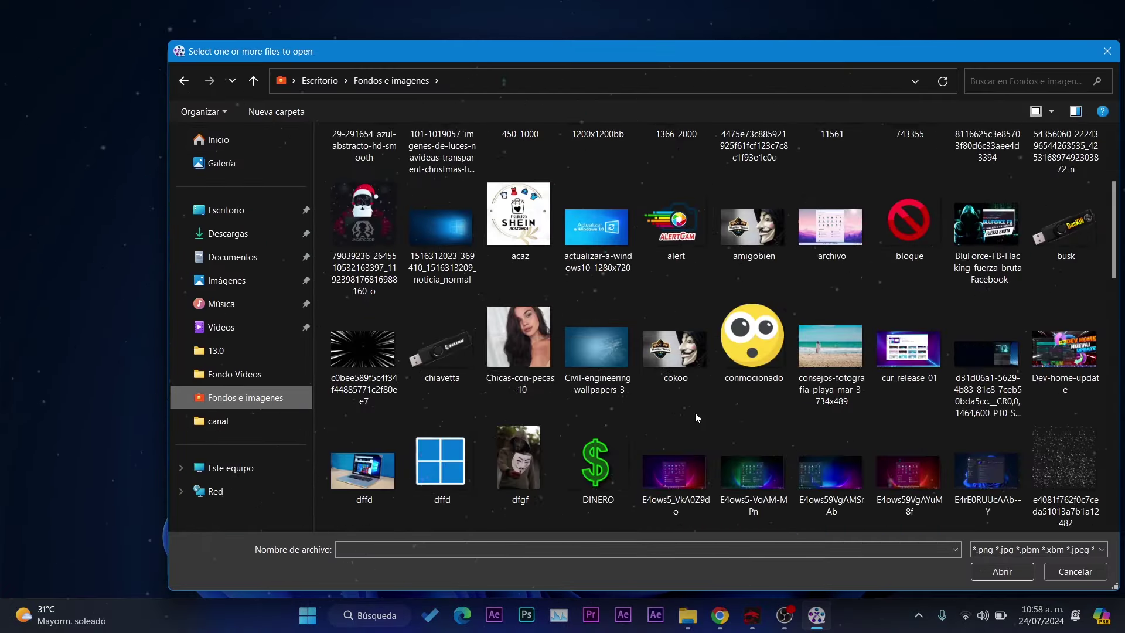
pyautogui.doubleClick(515, 311)
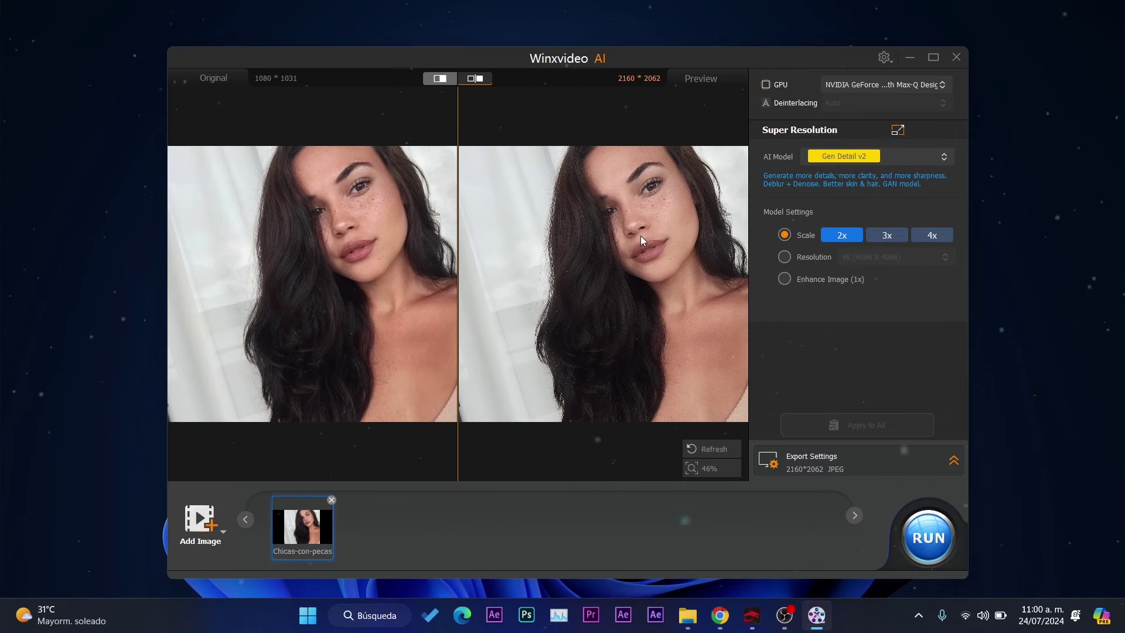
# Examine the eye and skin detail of the portrait up close, comparing the original with the enhanced preview.
pyautogui.scroll(3, 640, 239)
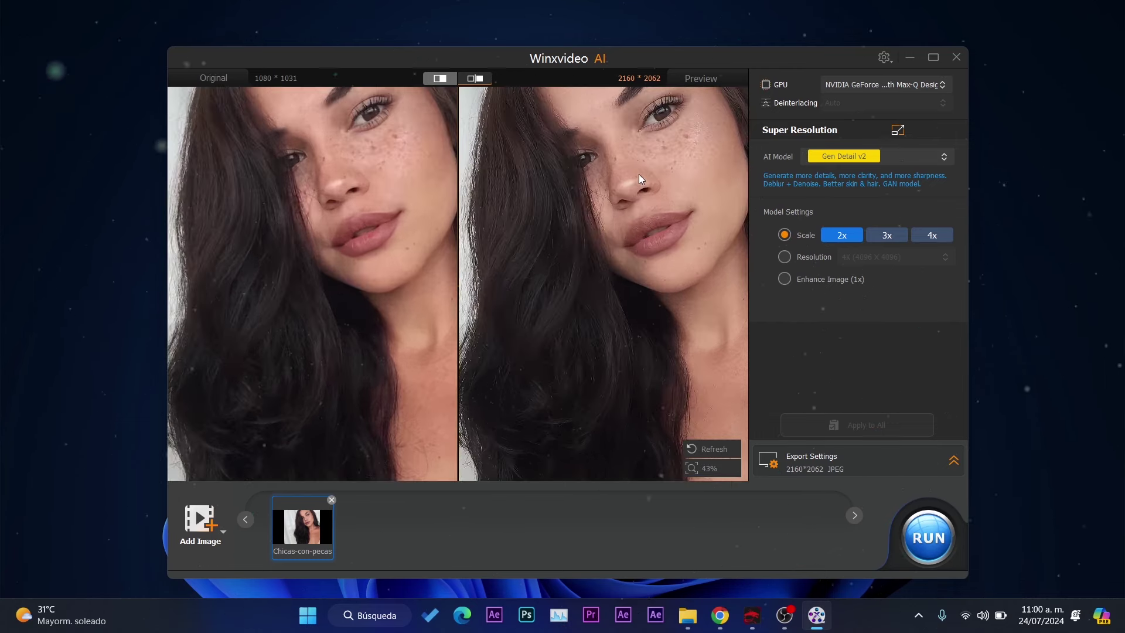
pyautogui.scroll(5, 639, 174)
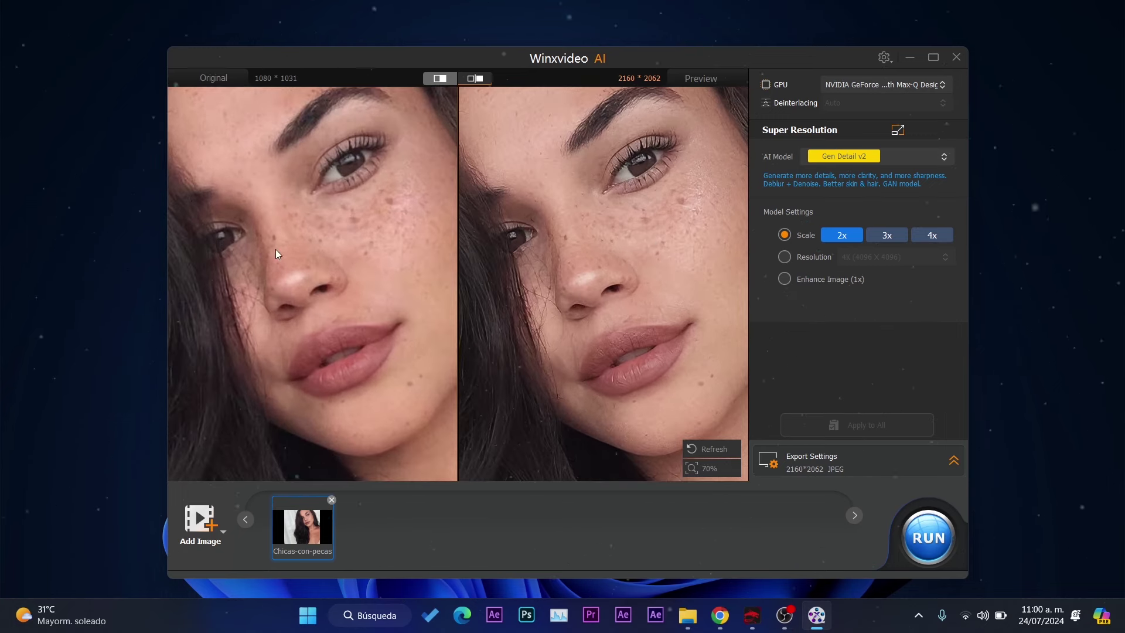
pyautogui.scroll(2, 309, 144)
pyautogui.scroll(1, 231, 224)
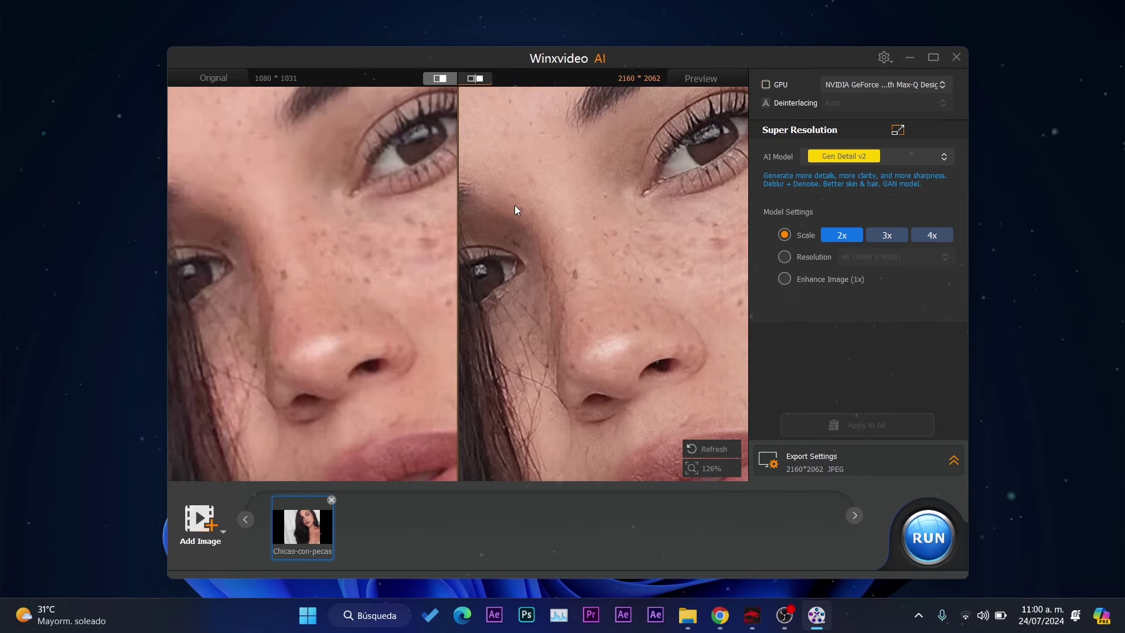
pyautogui.scroll(1, 582, 213)
pyautogui.scroll(2, 570, 231)
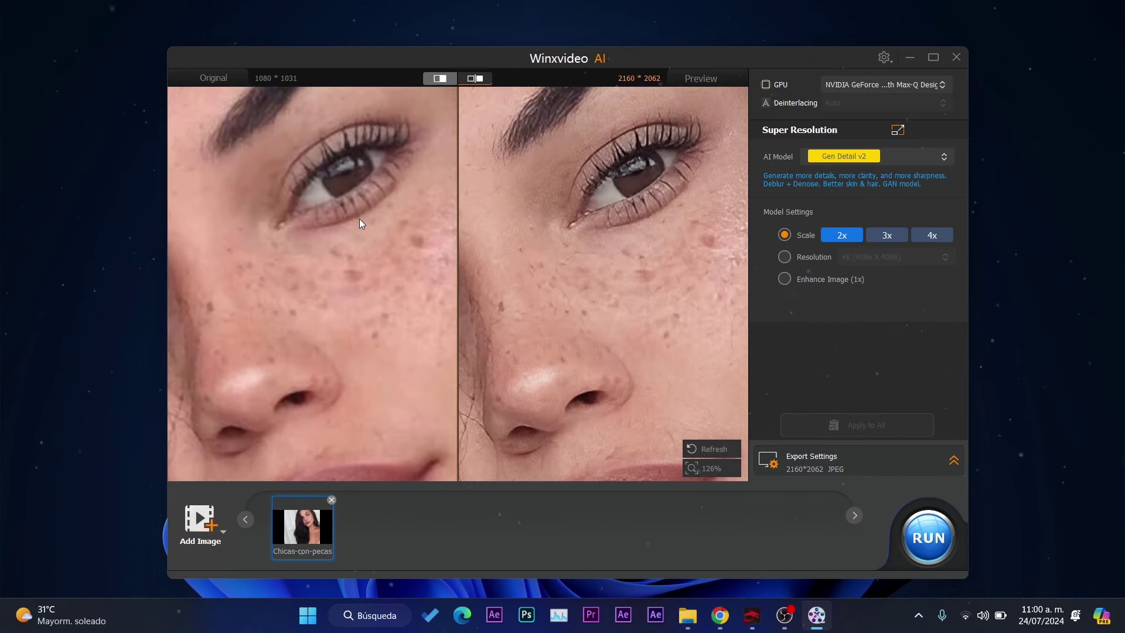
pyautogui.scroll(2, 360, 219)
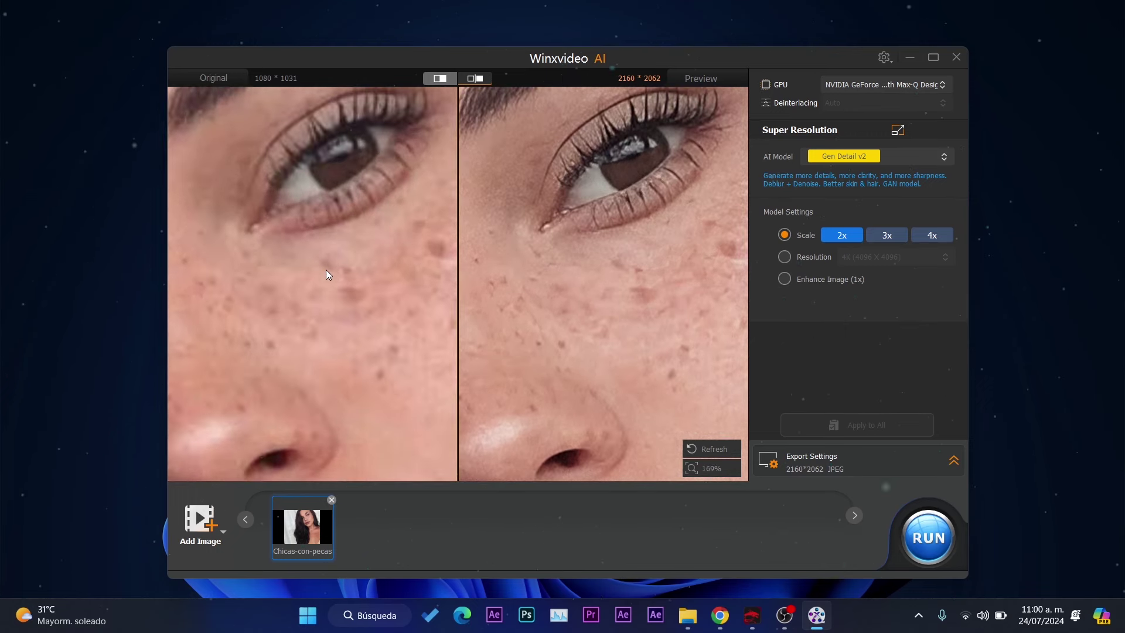
pyautogui.scroll(-1, 333, 269)
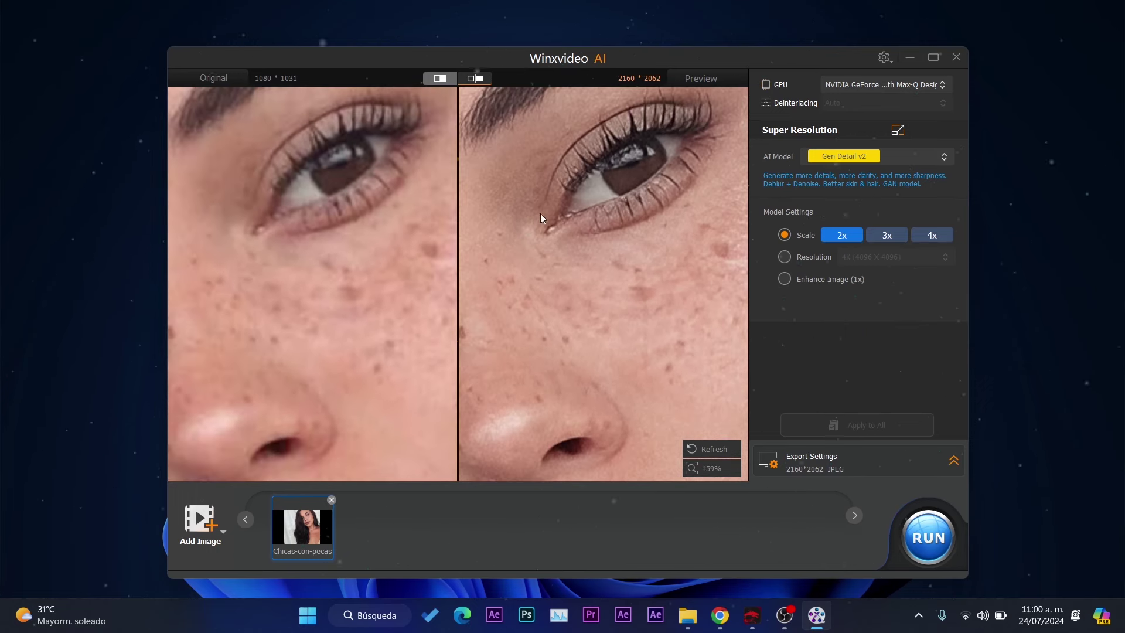
pyautogui.scroll(-3, 600, 217)
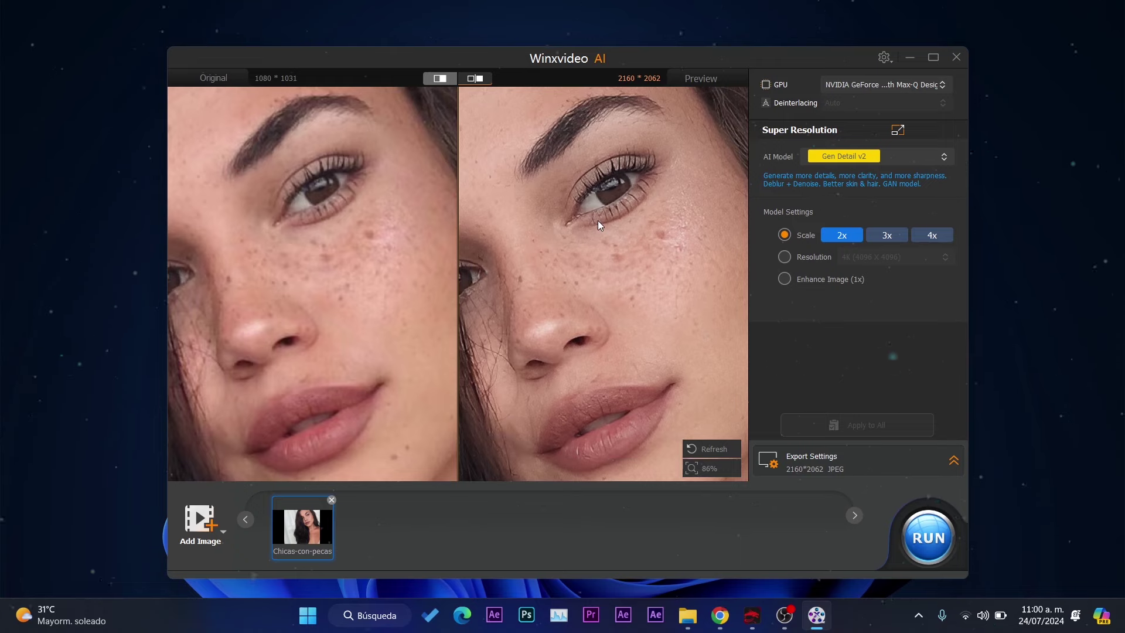
pyautogui.scroll(-4, 595, 223)
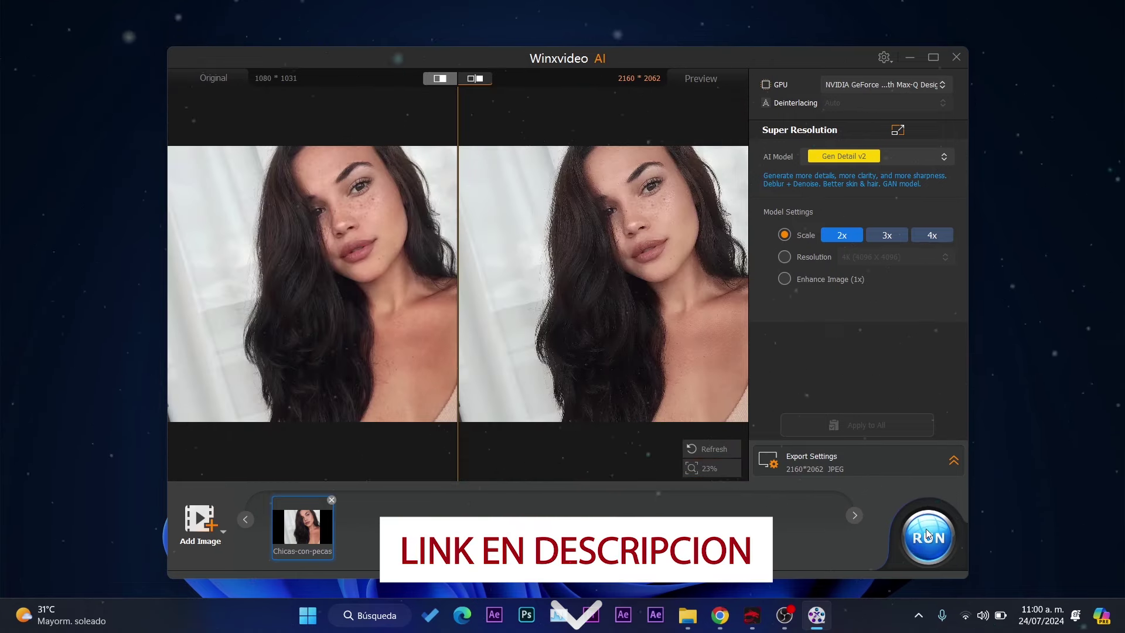
# Upscale the portrait with Gen Detail v2 at 2x scale, dismiss the output folder and return to the start screen.
pyautogui.click(926, 535)
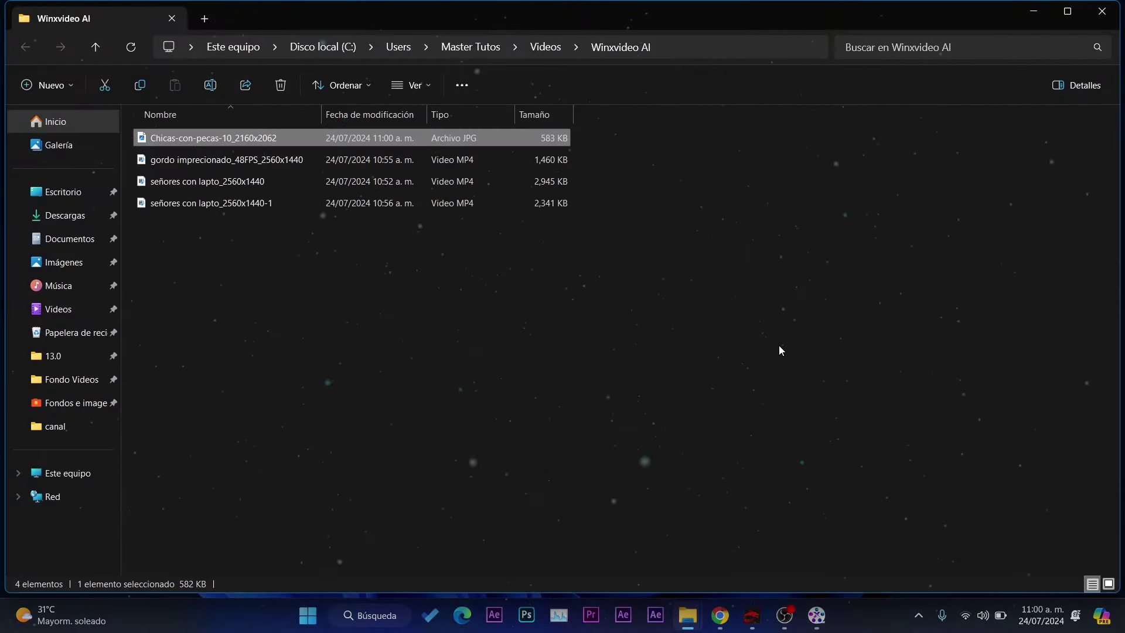
pyautogui.click(1034, 10)
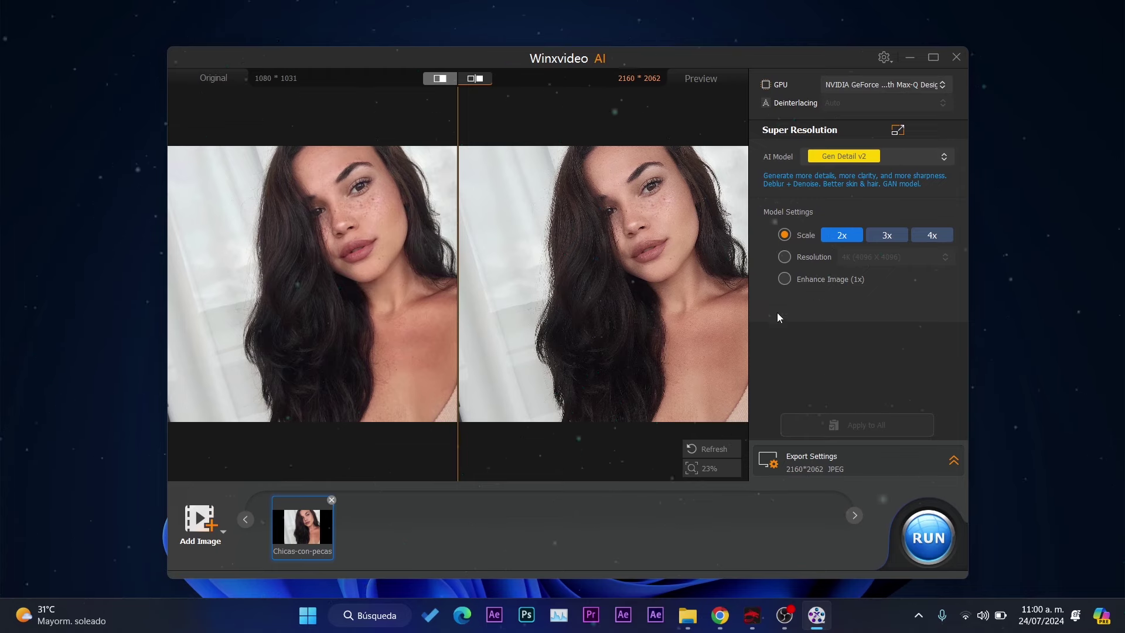
pyautogui.click(956, 57)
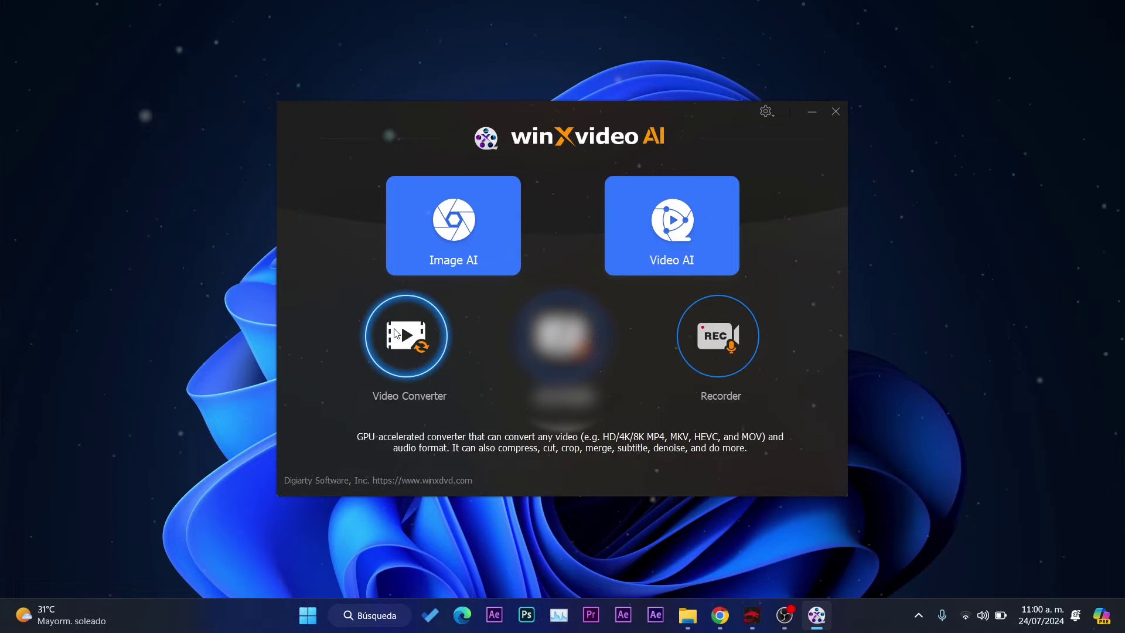
# Open the Video Converter and load the video "WINDOWS 12 IA.mp4" for conversion.
pyautogui.click(381, 337)
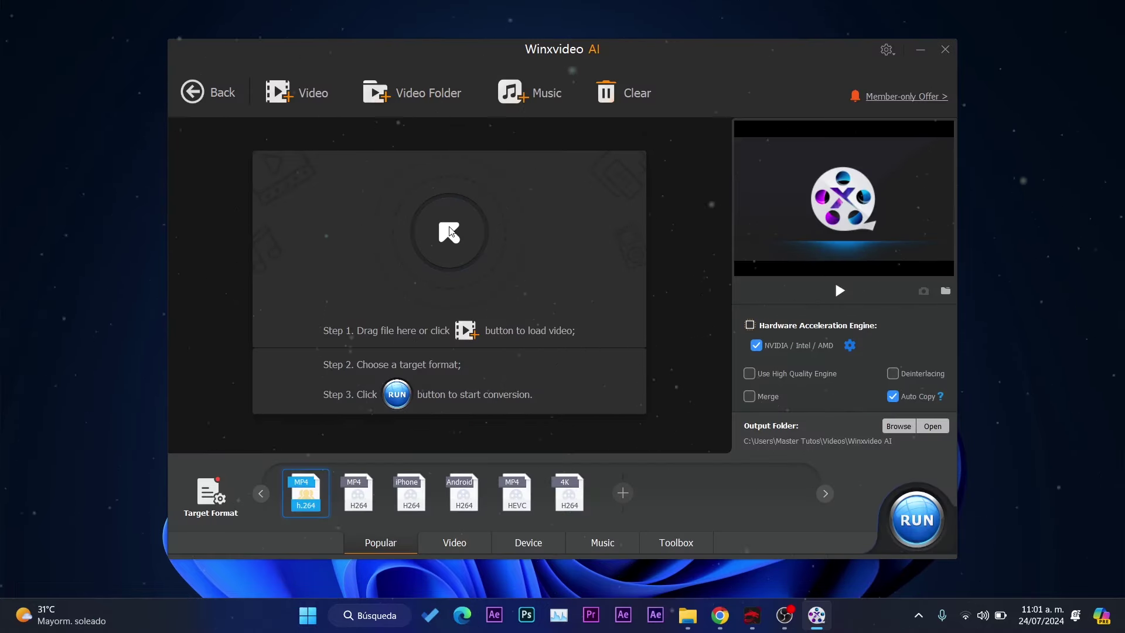
pyautogui.click(447, 192)
pyautogui.doubleClick(374, 221)
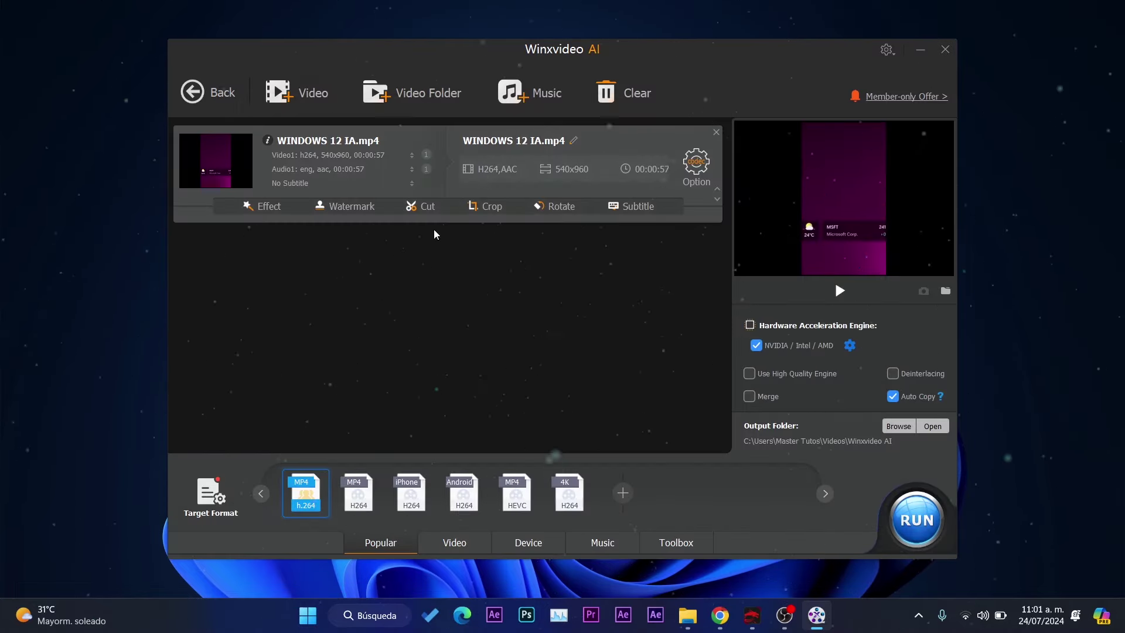
# Convert the loaded video to the iPhone H264 format, dismiss the output folder and return to the start screen.
pyautogui.click(410, 492)
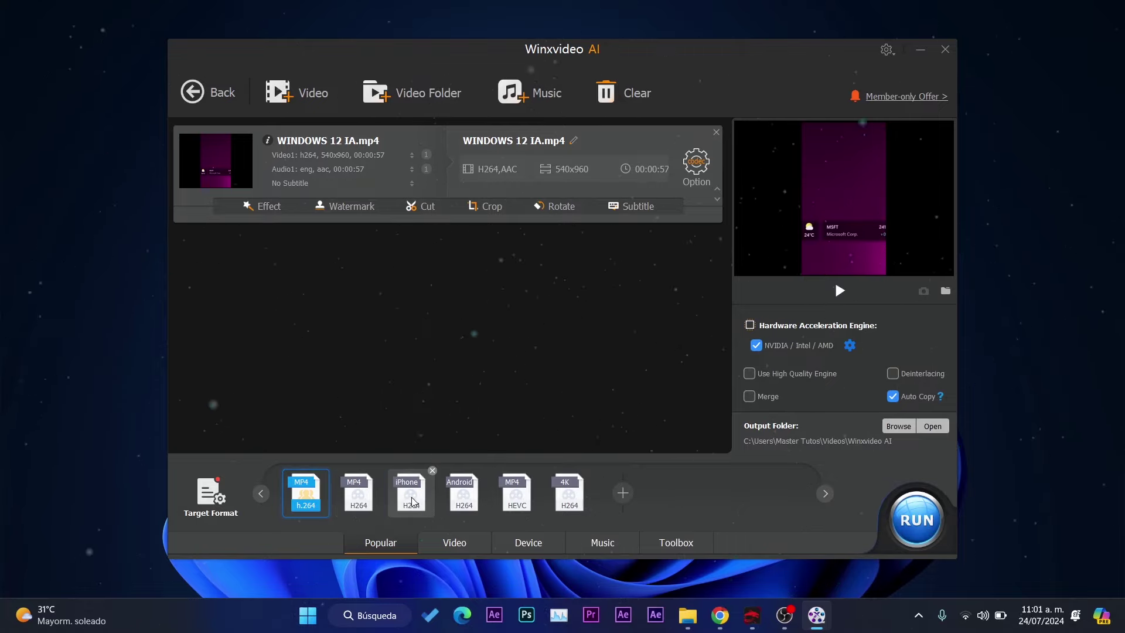
pyautogui.click(916, 519)
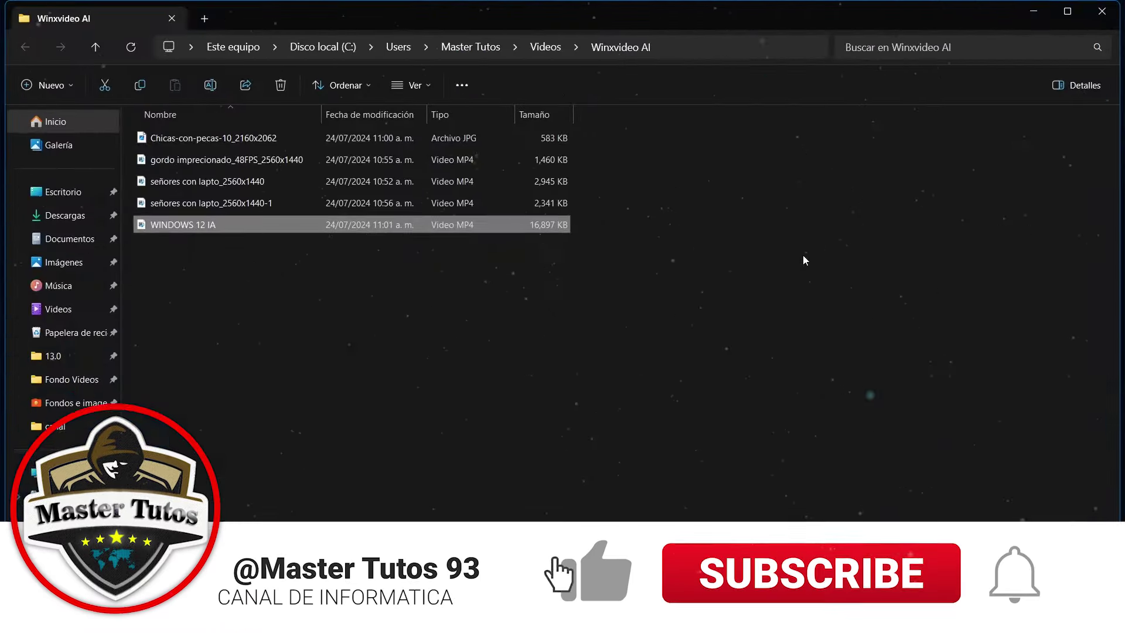
pyautogui.click(1101, 11)
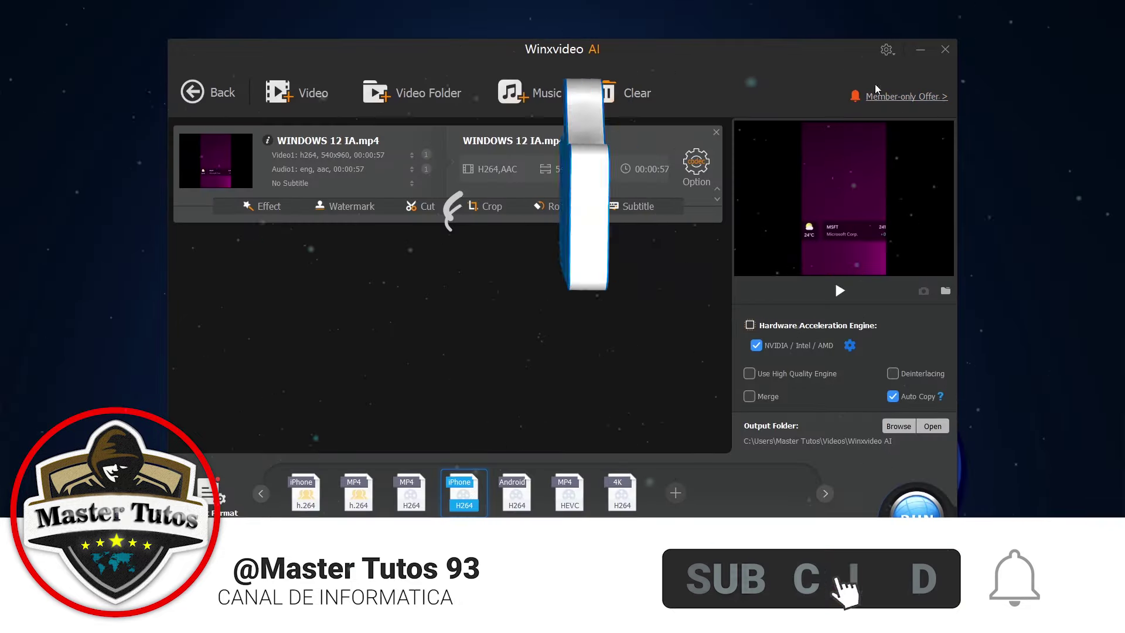
pyautogui.click(954, 51)
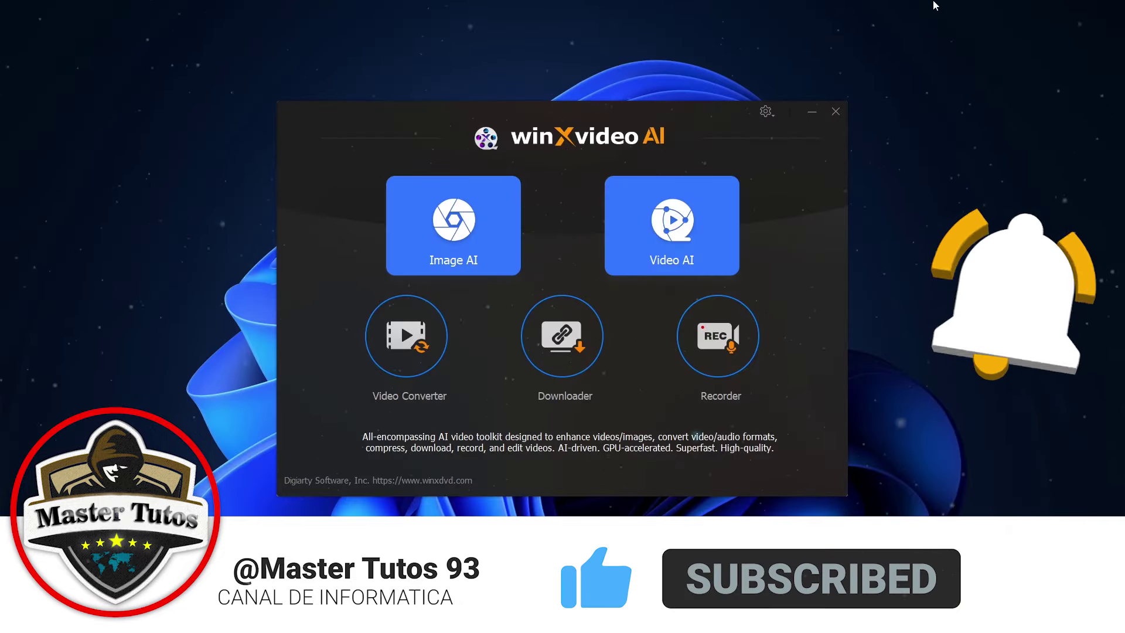